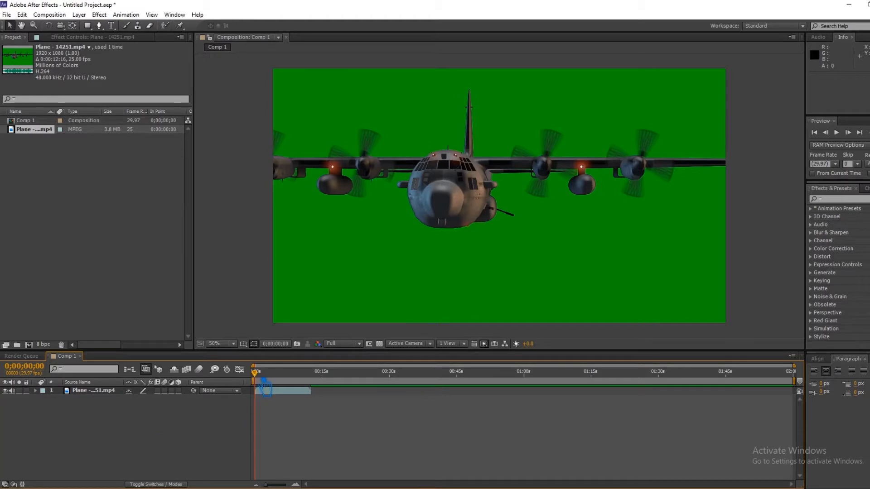
Step: Set the duration of Comp 1 to 0;00;12;20 in its composition settings
key("equal")
key("equal")
key("equal")
key("equal")
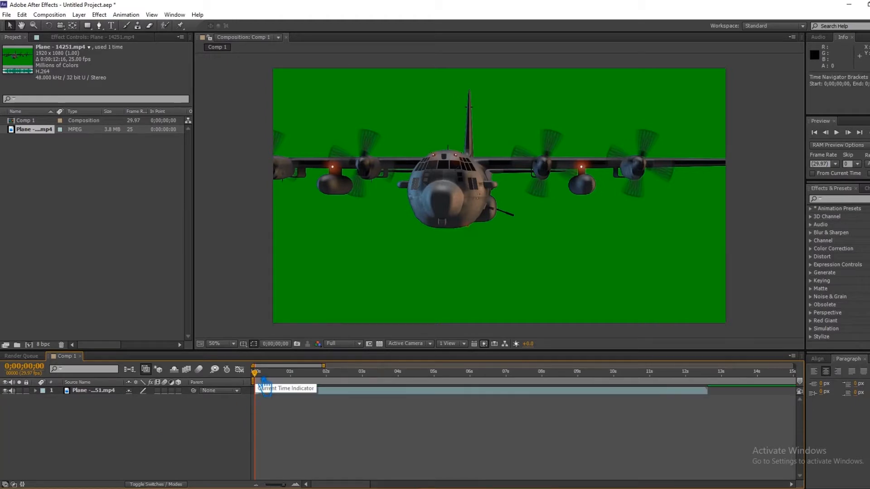
left_click(49, 14)
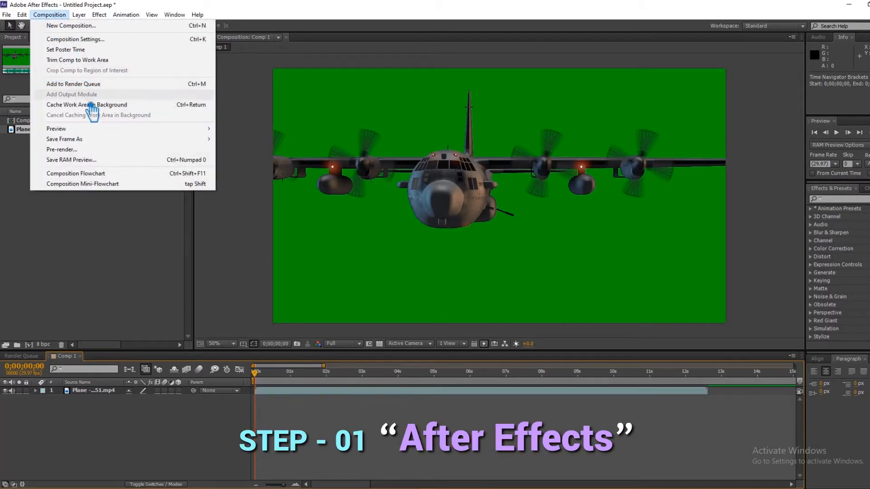
left_click(107, 40)
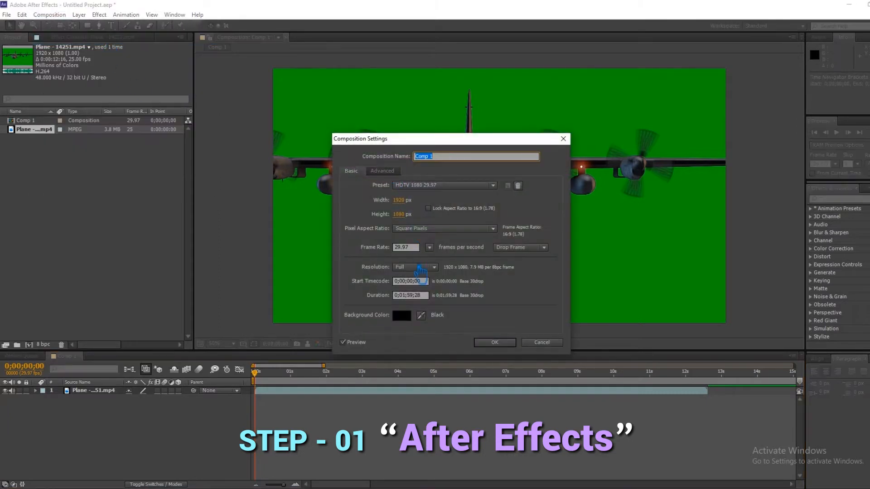
left_click(406, 295)
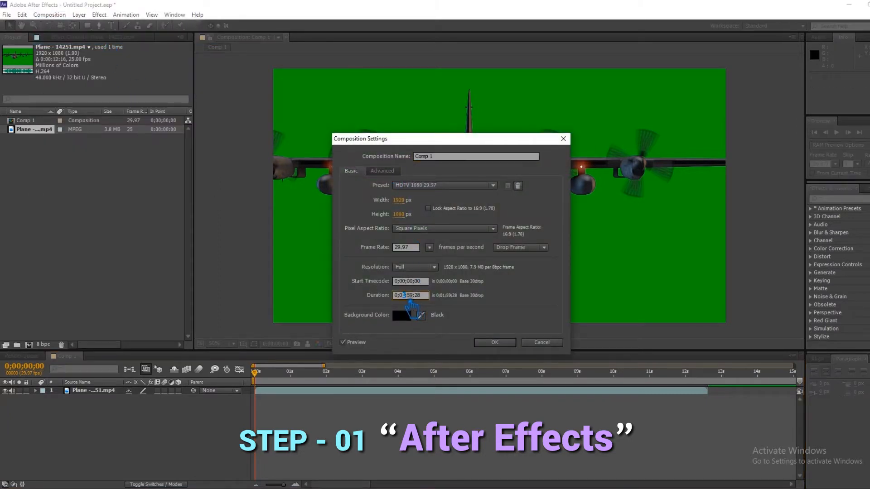
left_click_drag(416, 297, 423, 297)
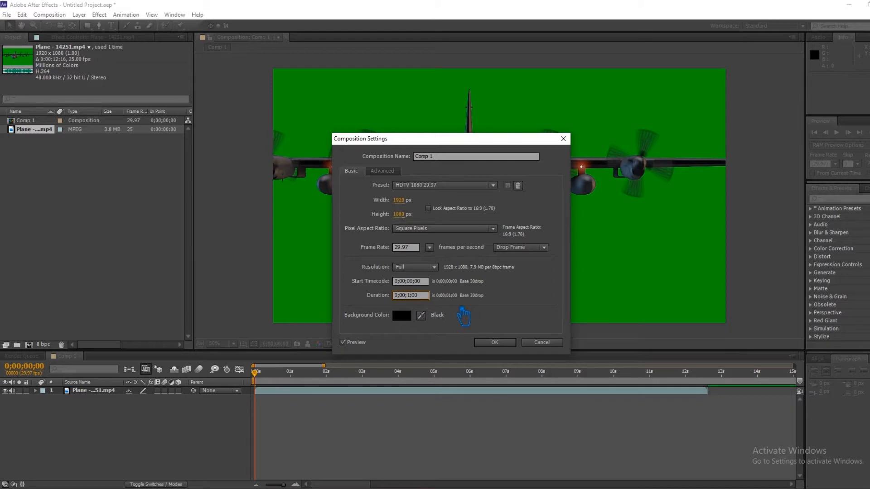
type("2")
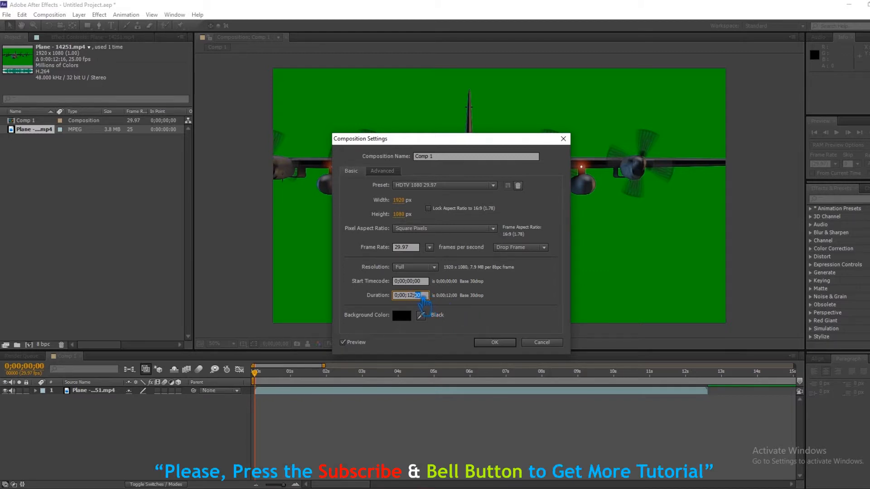
left_click(498, 342)
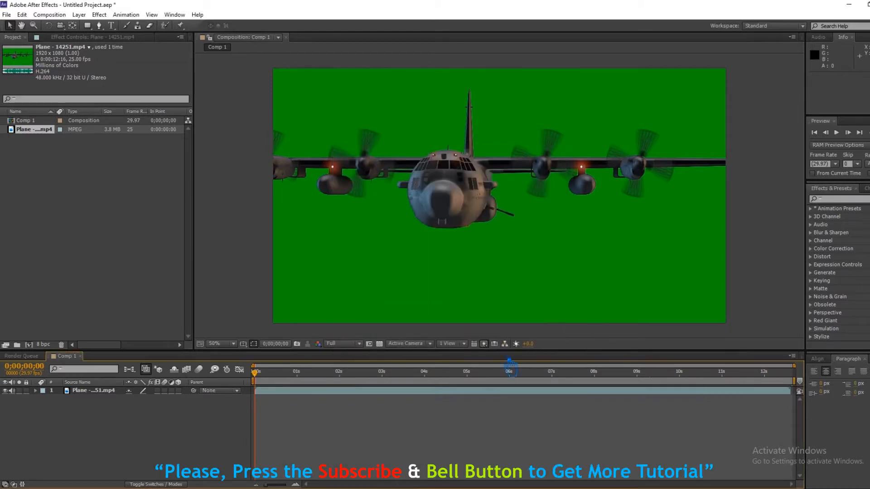
Step: Check the plane footage on the timeline and fine-tune the frames of Comp 1's duration to fit the clip's end
left_click_drag(415, 377, 652, 372)
left_click(54, 16)
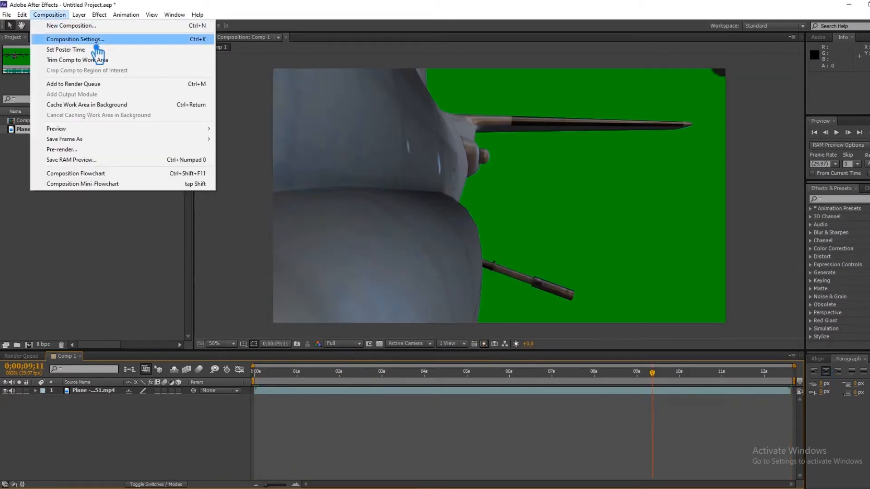
left_click(86, 39)
double_click(419, 296)
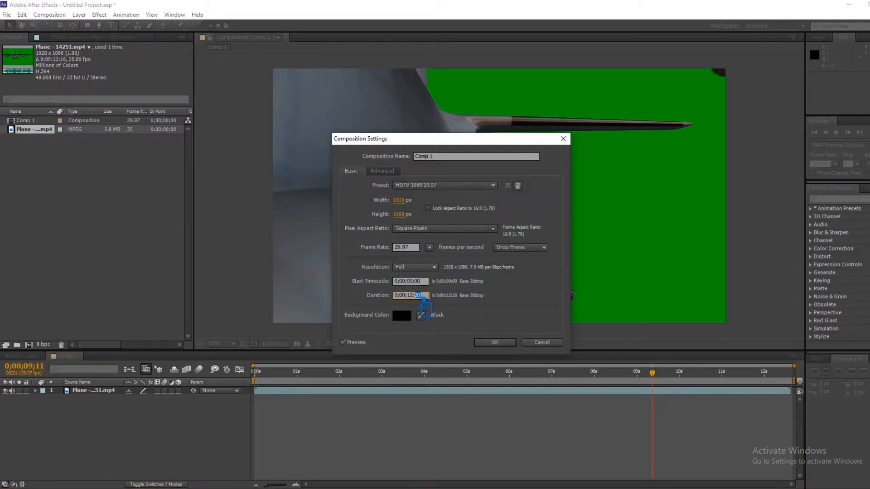
left_click(495, 343)
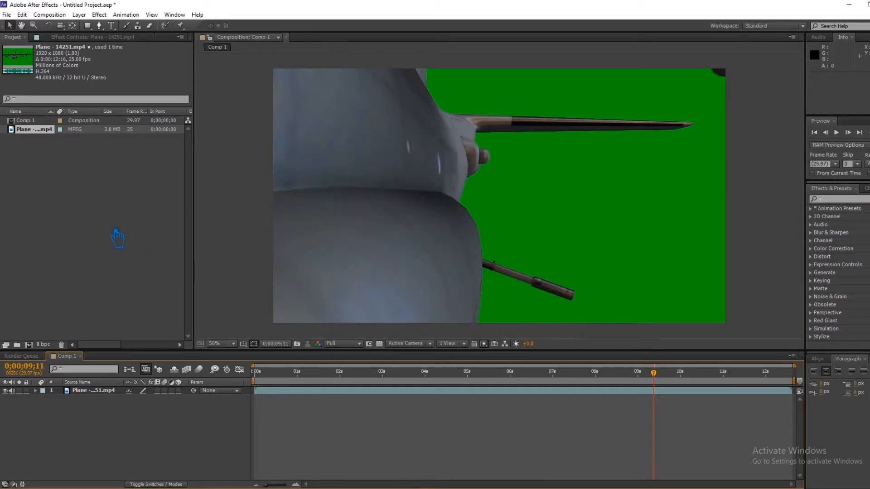
Step: Return the current time to the start of the composition and save the project
left_click(108, 222)
left_click_drag(662, 385, 251, 381)
key("ctrl+s")
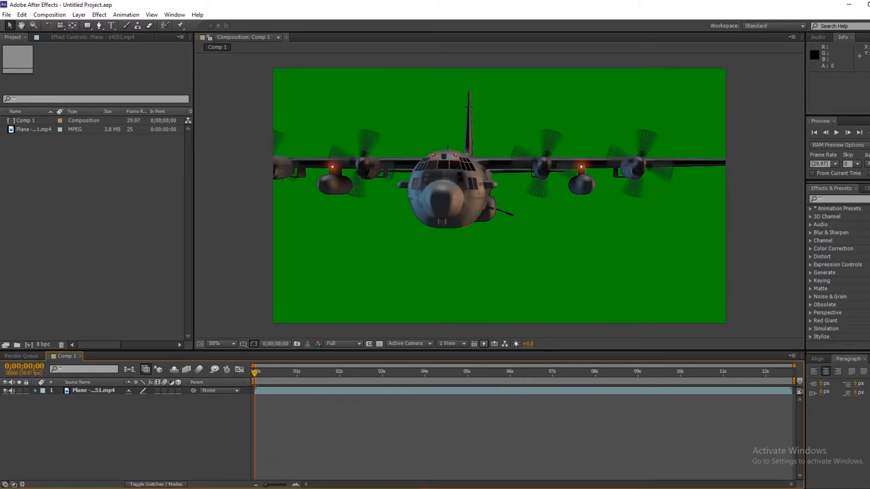
Step: Bring Cloud - 2142.mp4 from the File Explorer folder into Comp 1 as a layer beneath the plane clip
key("alt+Tab")
left_click(269, 125)
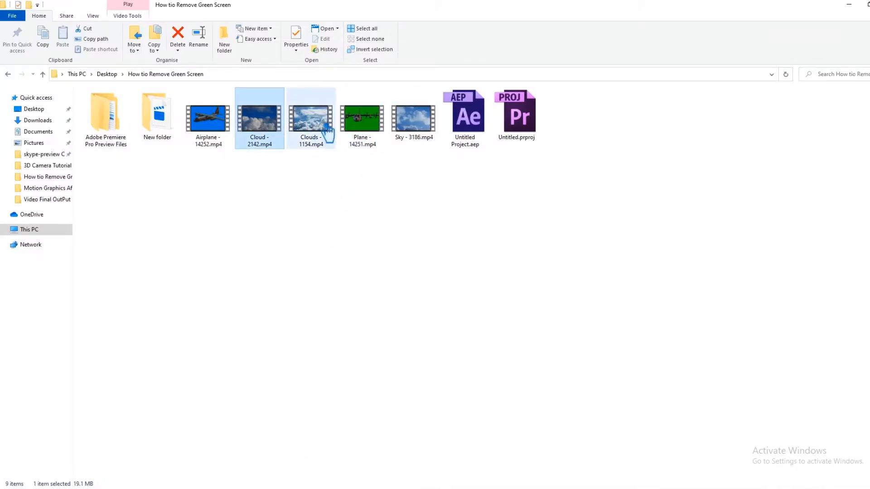
left_click_drag(269, 138, 34, 231)
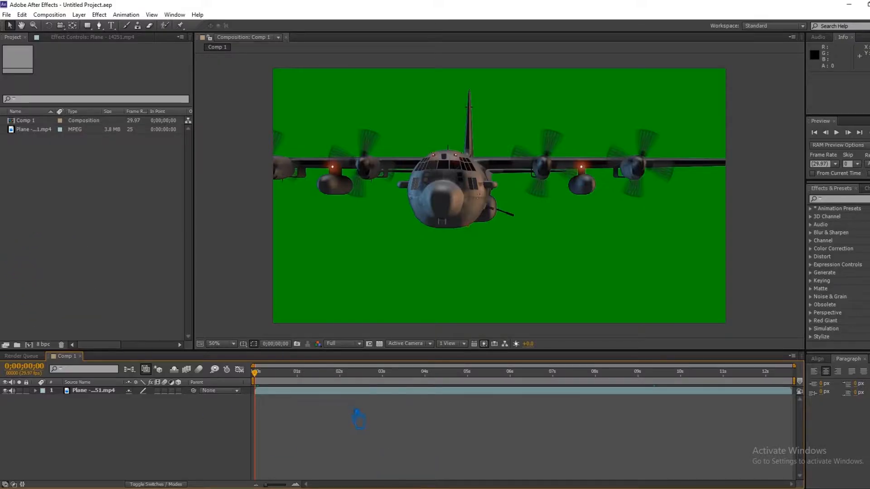
key("alt+Tab")
left_click_drag(266, 123, 92, 419)
Step: Apply the Keylight (1.2) effect to the plane layer and sample the green background as its Screen Colour
left_click(96, 391)
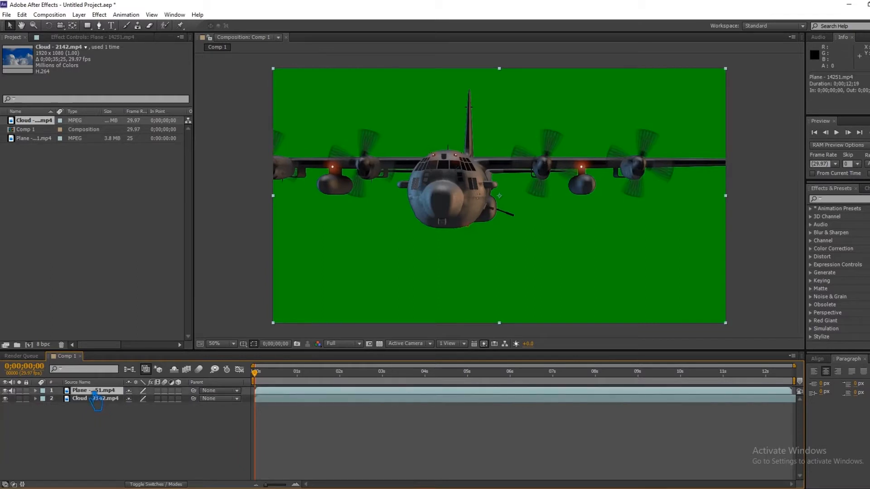
left_click(841, 199)
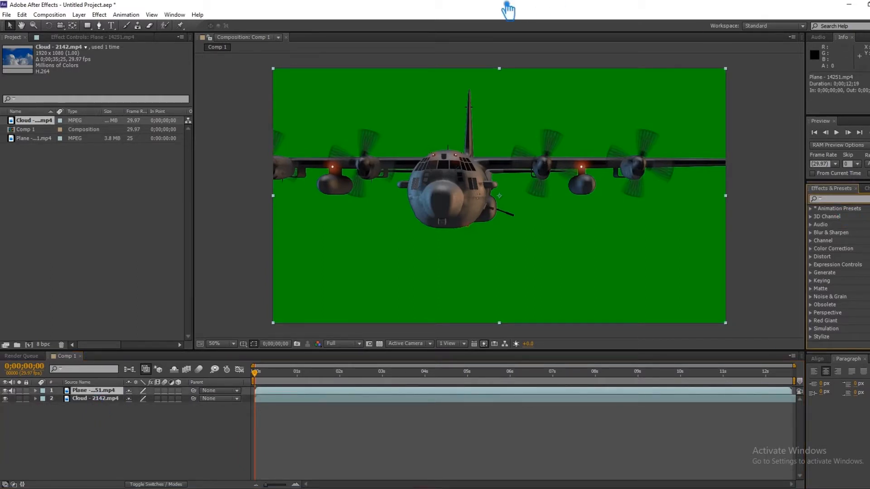
left_click(101, 15)
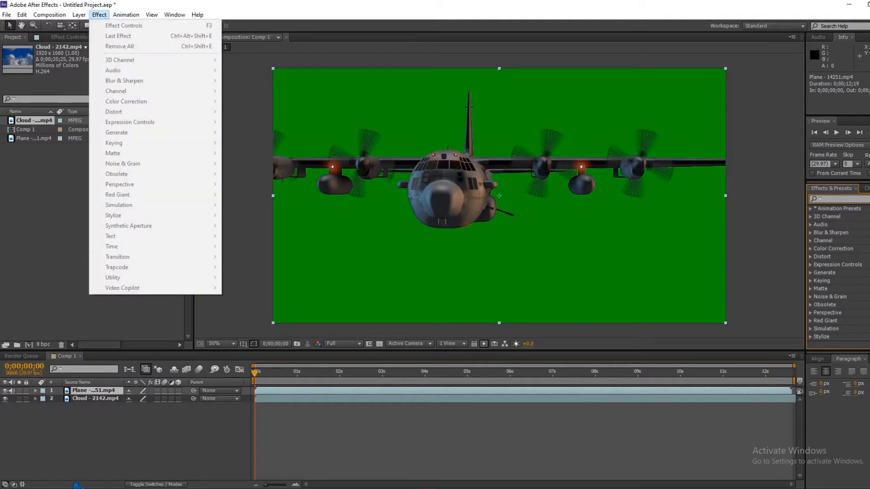
left_click(102, 392)
left_click(99, 15)
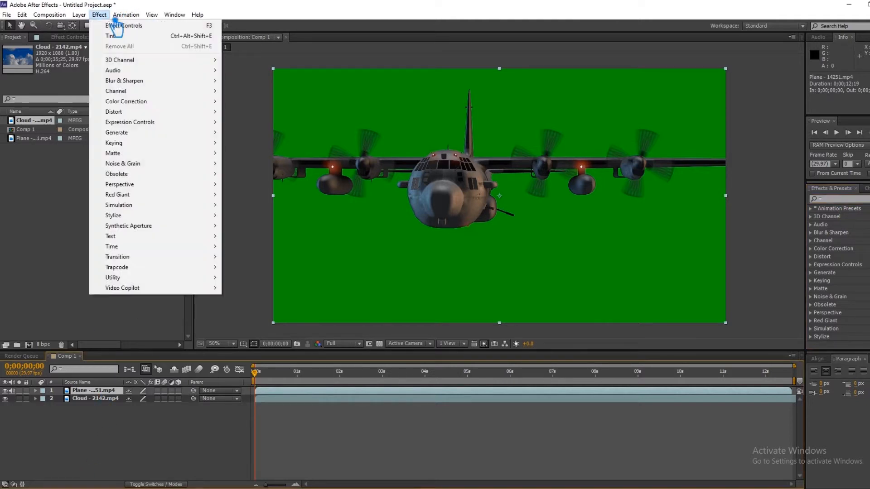
mouse_move(217, 144)
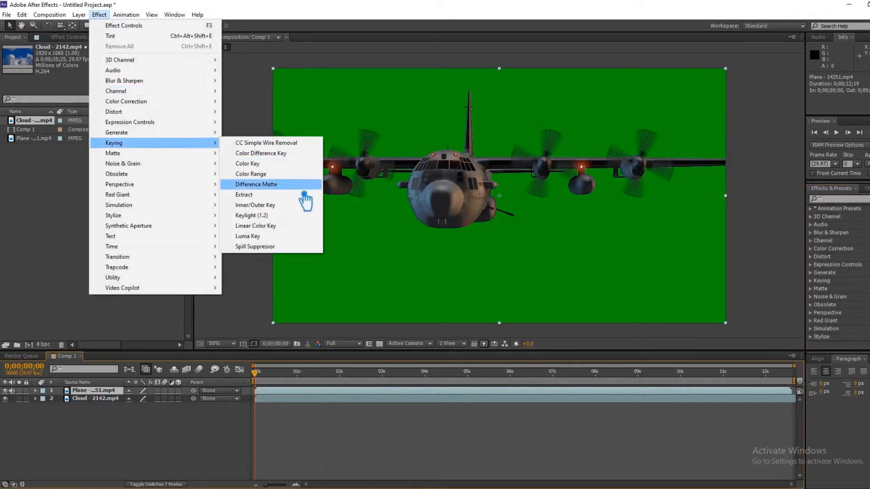
left_click(254, 216)
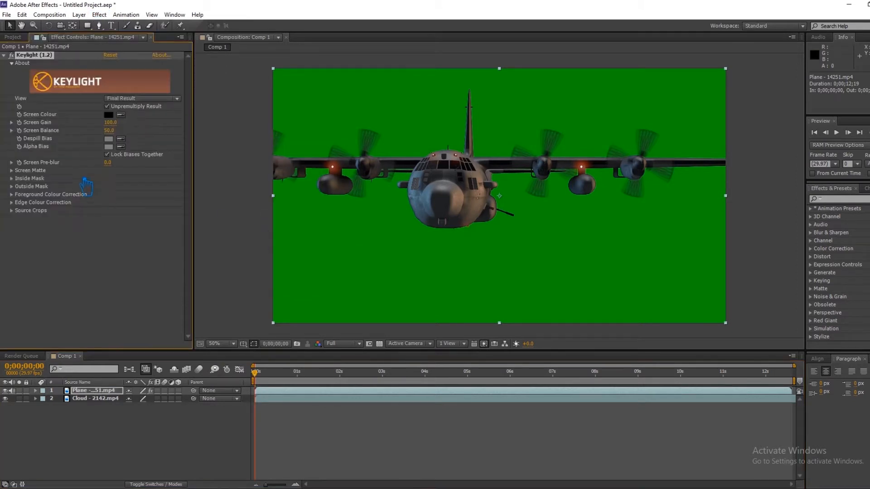
left_click(121, 115)
left_click(361, 249)
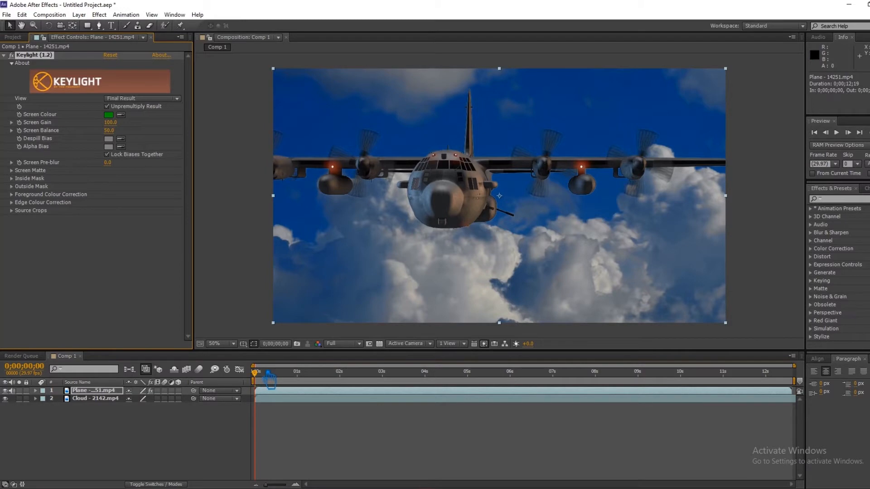
Step: Undo the last value change and try raising Keylight's Screen Balance to about 99 while viewing the plane's edges
key("period")
key("period")
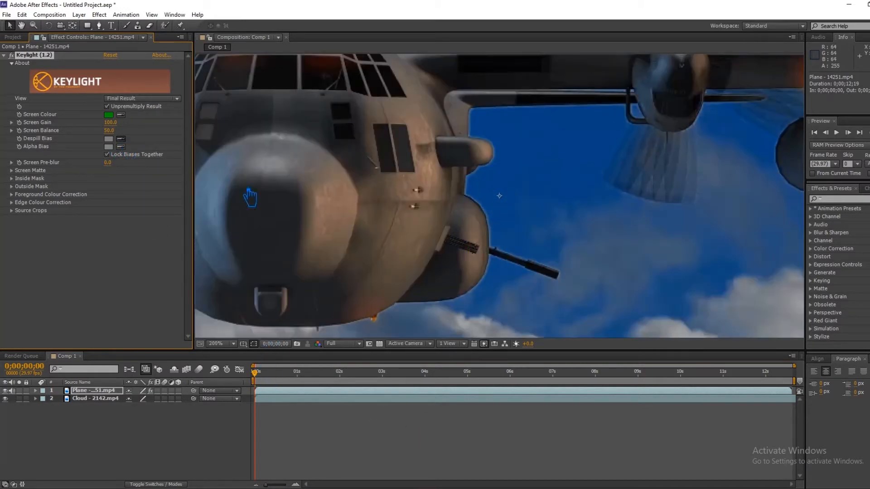
left_click(499, 270)
key("ctrl+z")
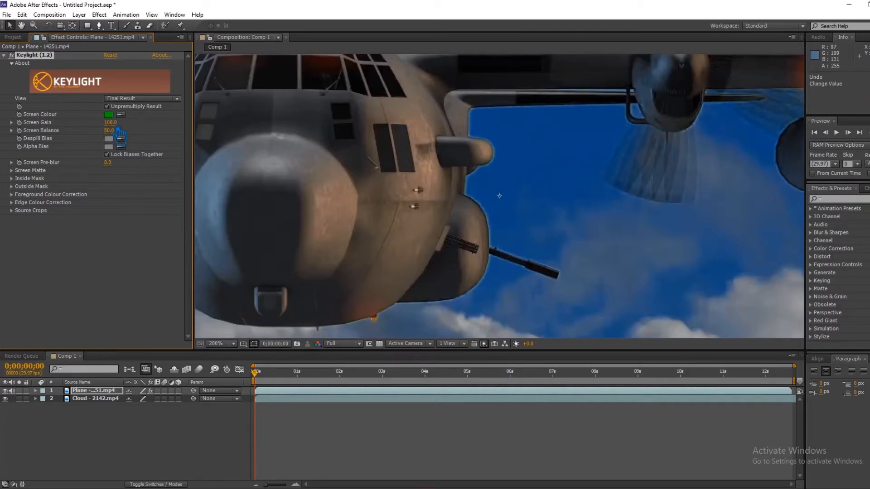
left_click_drag(116, 136, 168, 145)
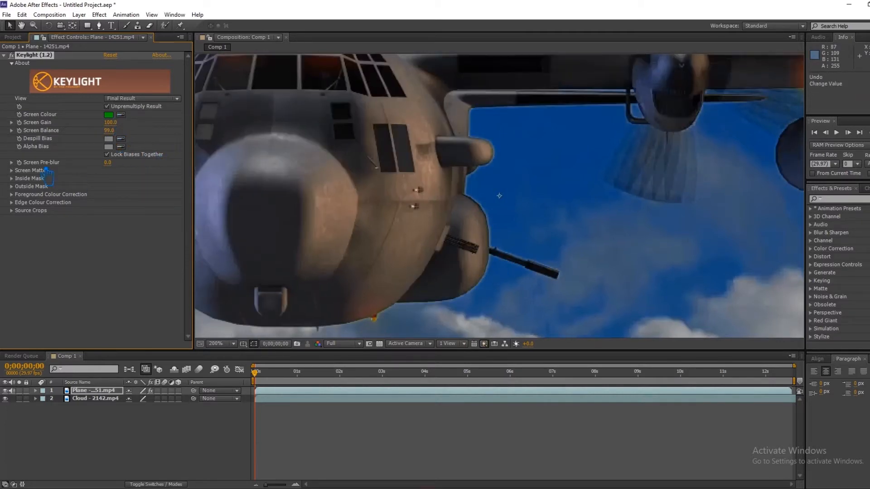
Step: Inspect the plane's key in the Source and Screen Matte views, expand the Screen Matte settings, and return to Final Result
left_click(141, 98)
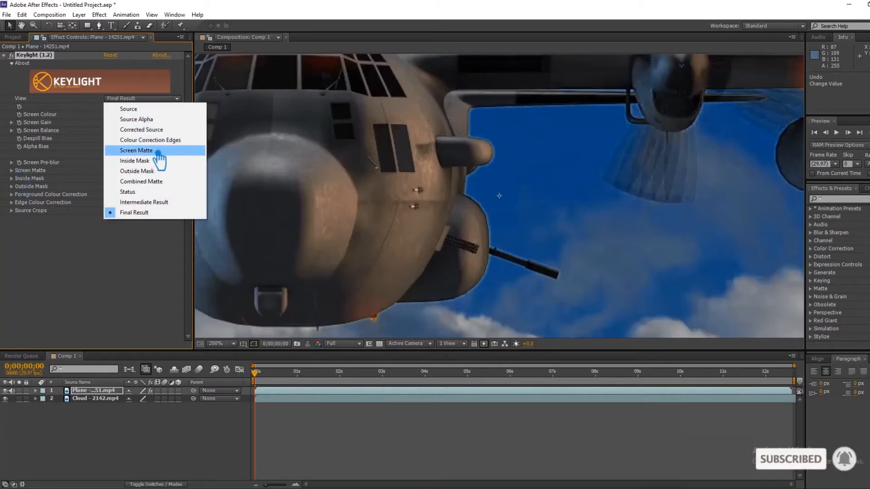
left_click(154, 109)
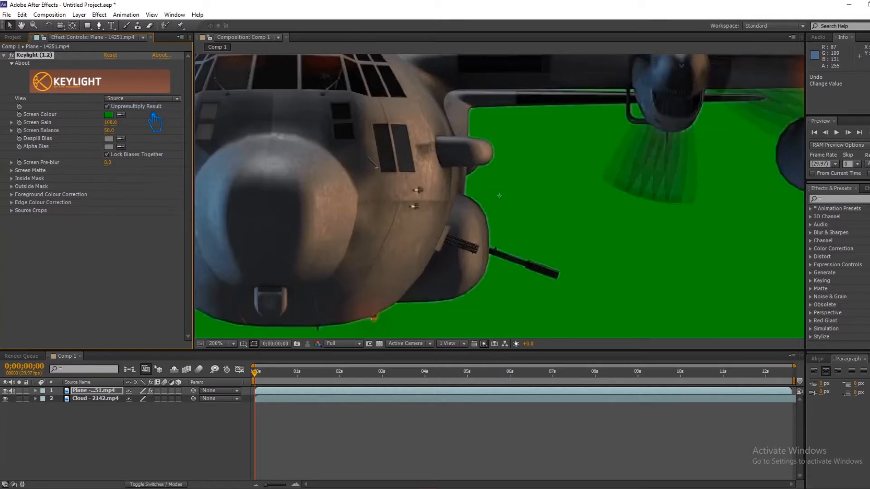
left_click(133, 99)
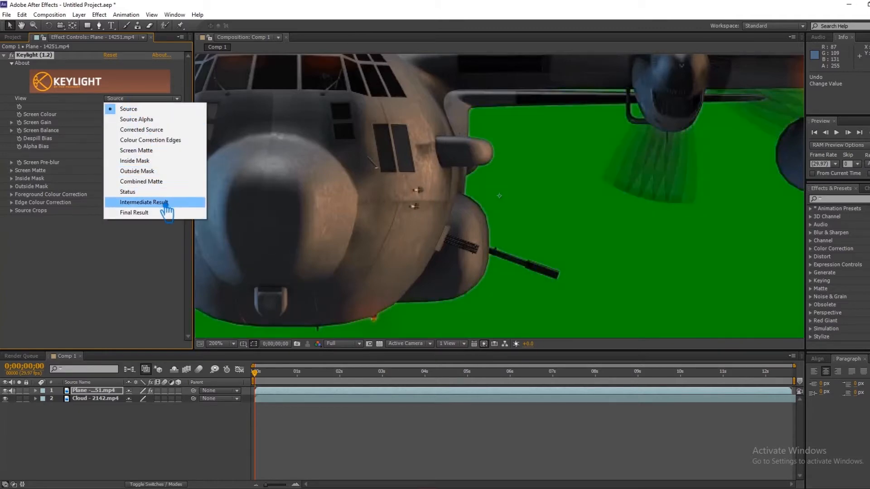
left_click(163, 151)
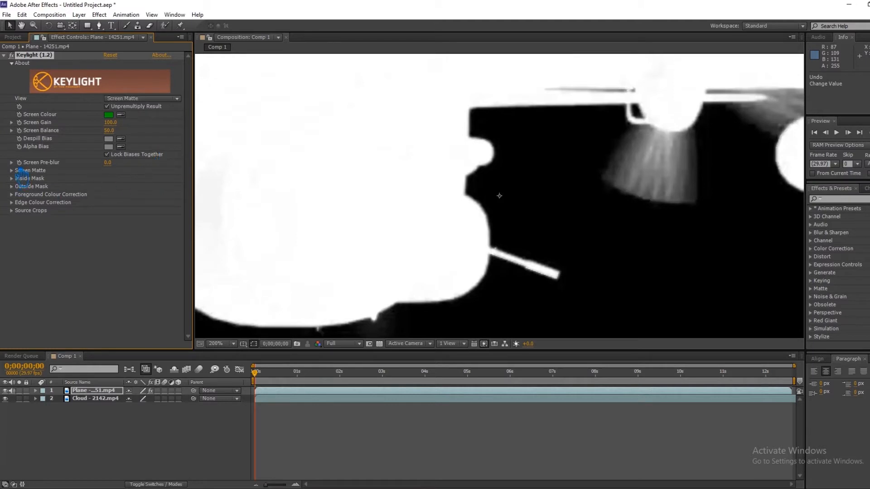
left_click(21, 172)
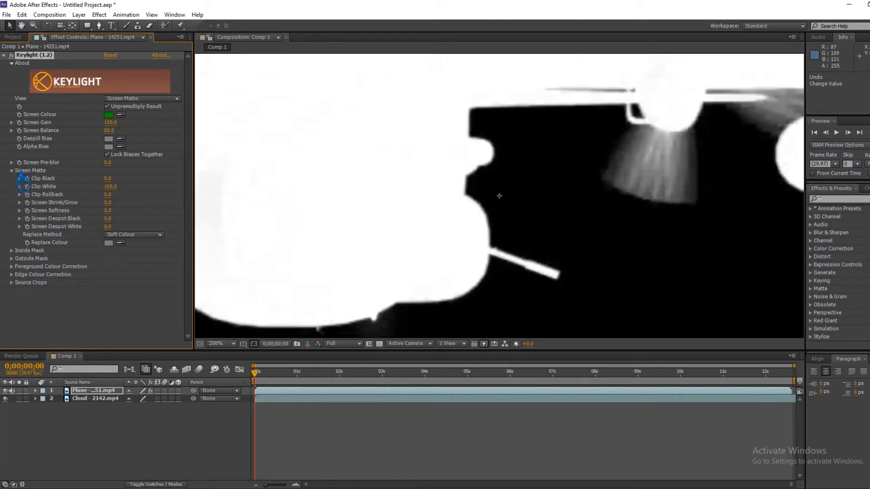
left_click(150, 98)
left_click(149, 221)
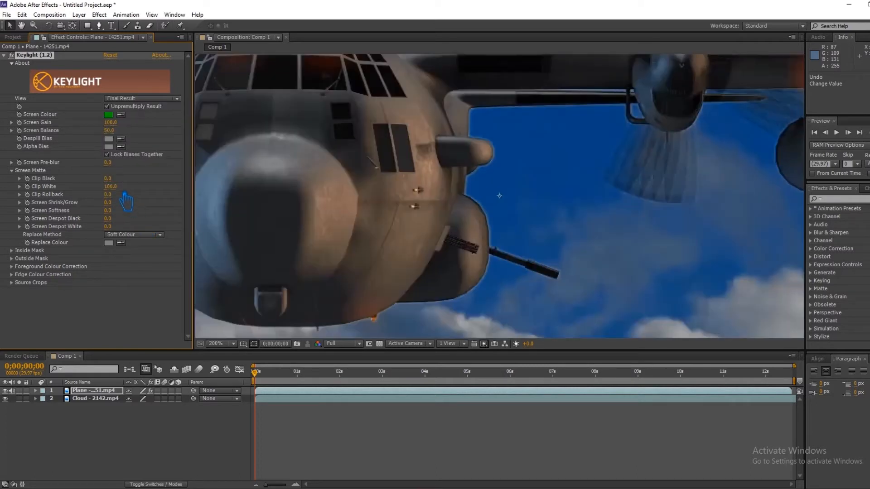
Step: Set Keylight's Clip Black to 35 for the screen matte and undo the trial Screen Softness change
mouse_move(70, 180)
left_mouse_down()
mouse_move(95, 182)
mouse_move(79, 181)
left_mouse_up()
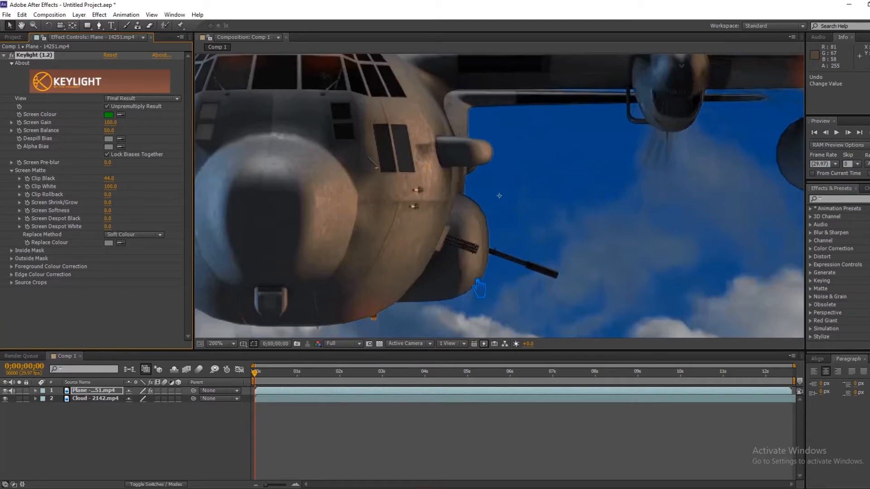
scroll(477, 282, "down", 2)
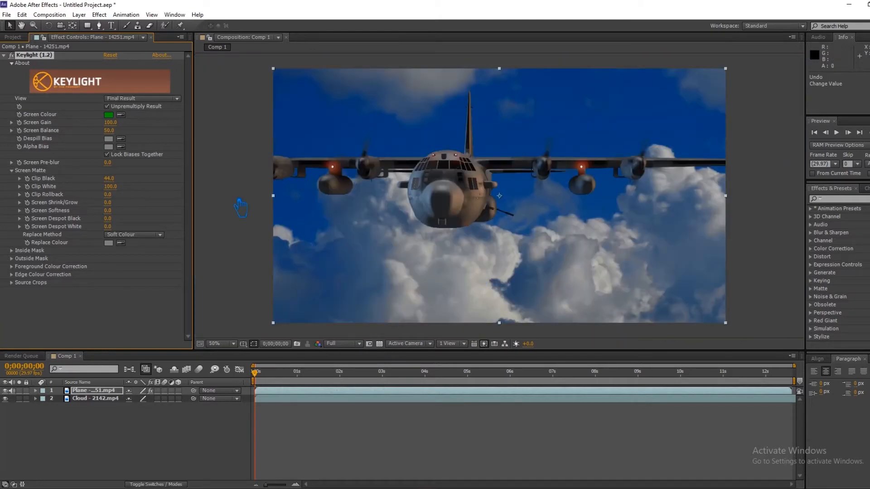
left_click(109, 179)
key("Return")
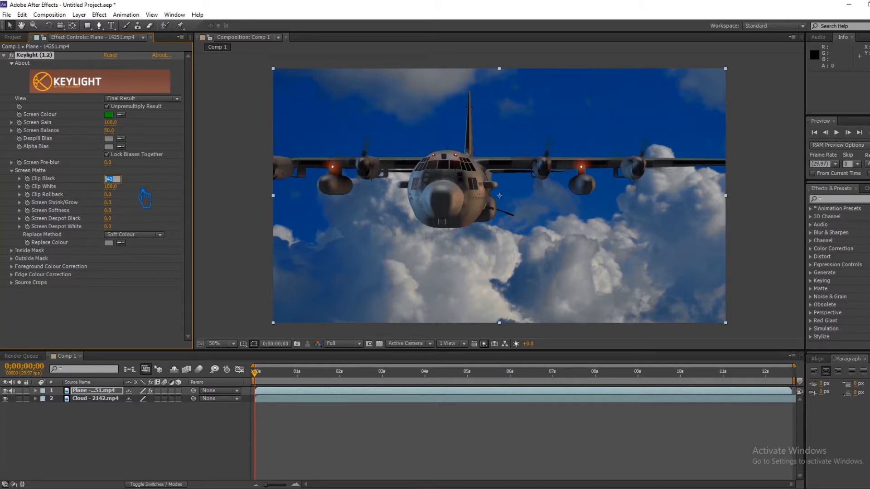
key("Return")
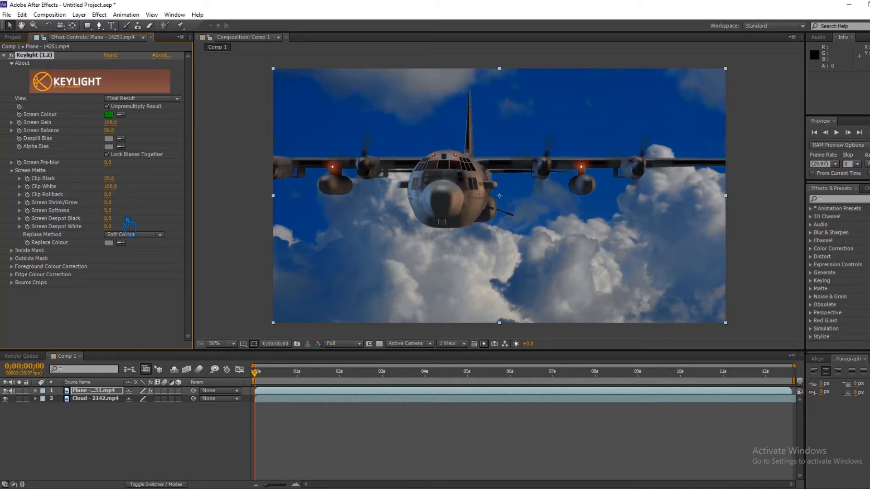
key("ctrl+z")
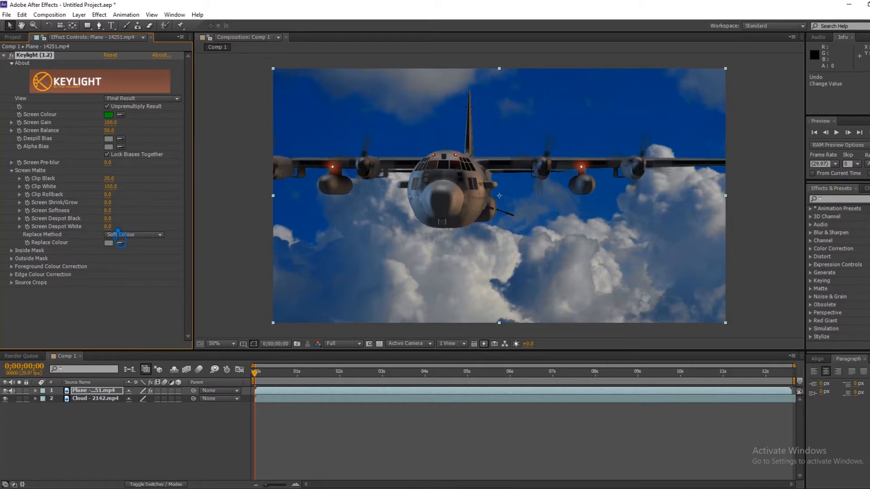
Step: Set Clip Black to 40 in the plane's Keylight Screen Matte settings, leaving the Replace Method on Soft Colour
left_click(142, 235)
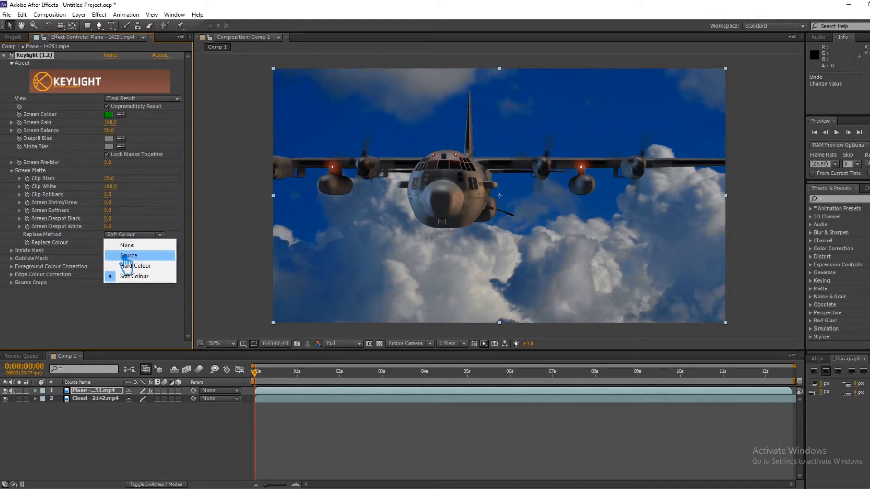
left_click(112, 324)
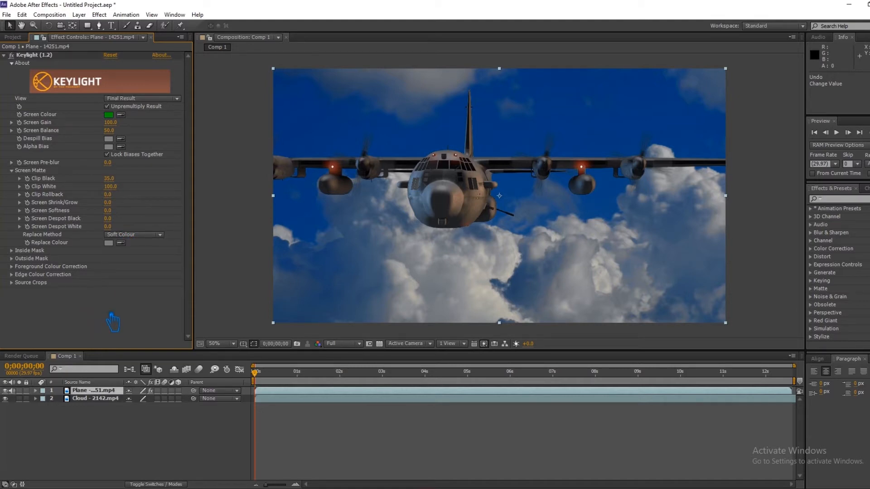
left_click(109, 179)
type("40")
key("Return")
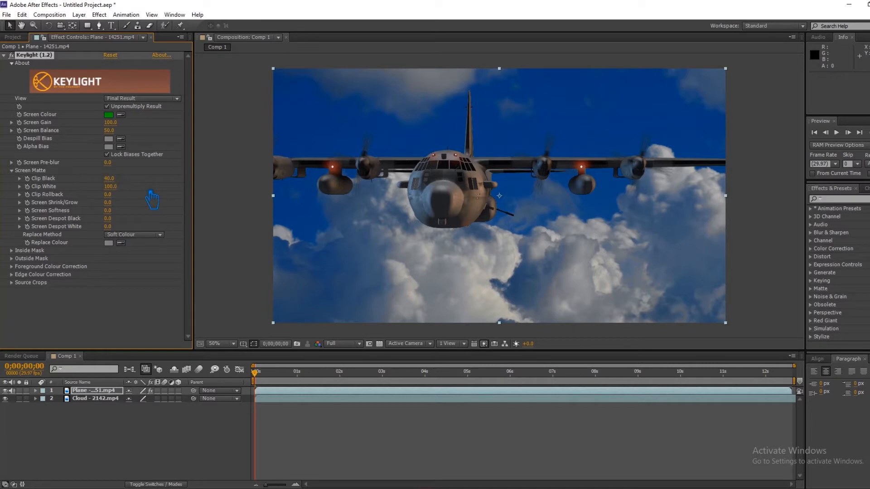
Step: Save the project and play a RAM preview of the keyed plane over the clouds
left_click(165, 437)
key("ctrl+s")
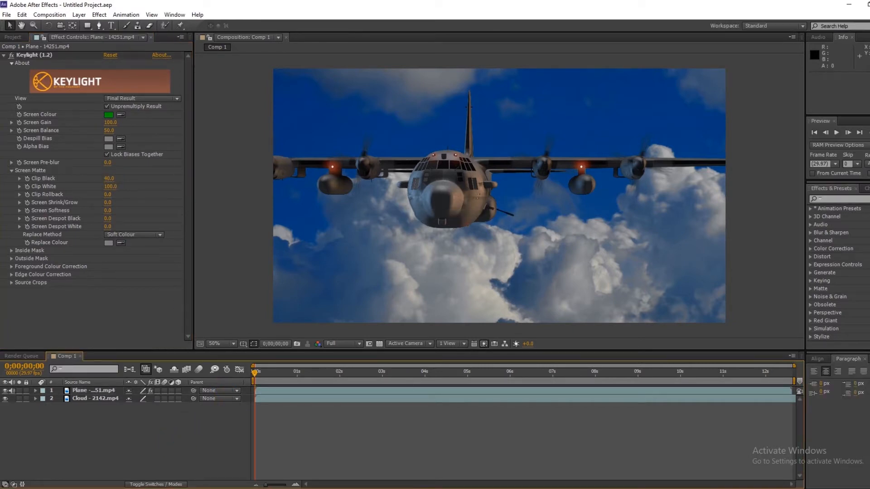
left_click(869, 132)
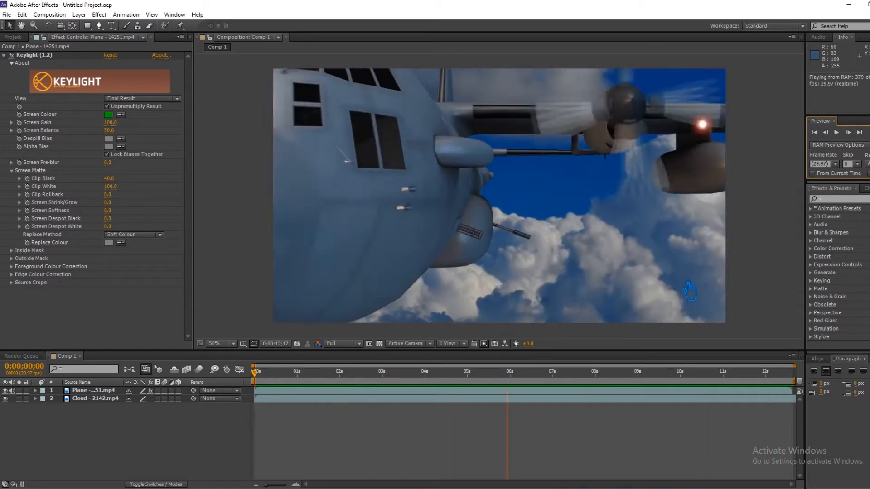
key("space")
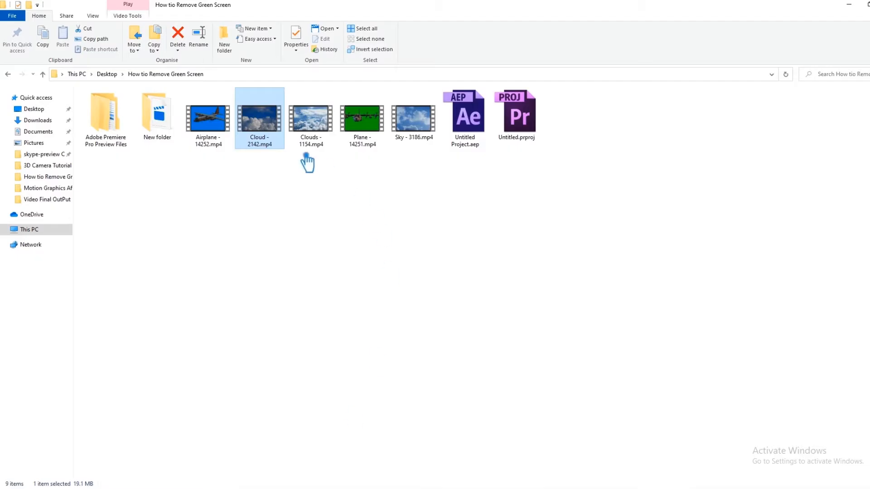
Step: Switch to Premiere Pro and place Cloud - 2142.mp4 on Video 1 and Plane - 14251.mp4 on Video 2, keeping the existing sequence settings
left_click_drag(274, 138, 190, 435)
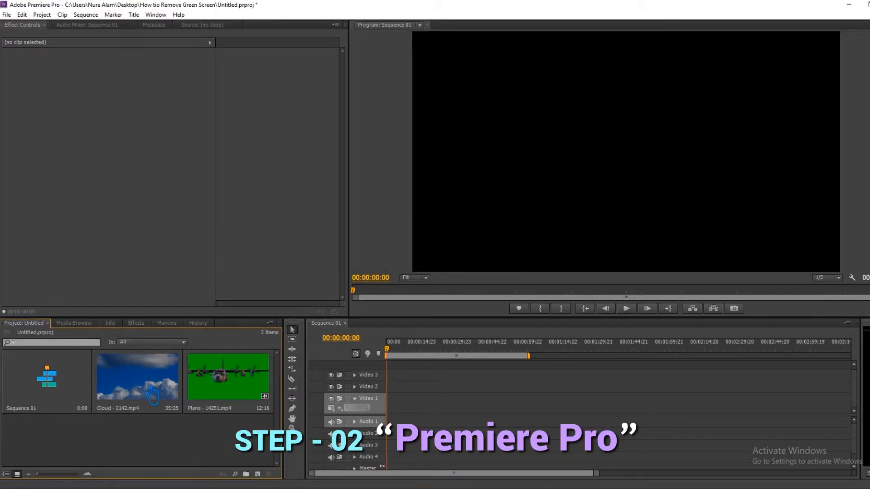
left_click_drag(151, 393, 400, 410)
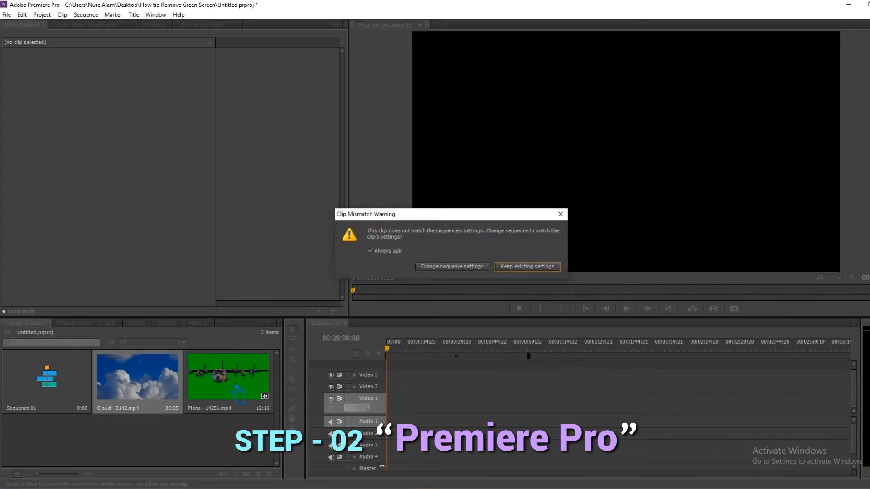
left_click(536, 268)
left_click_drag(227, 377, 368, 400)
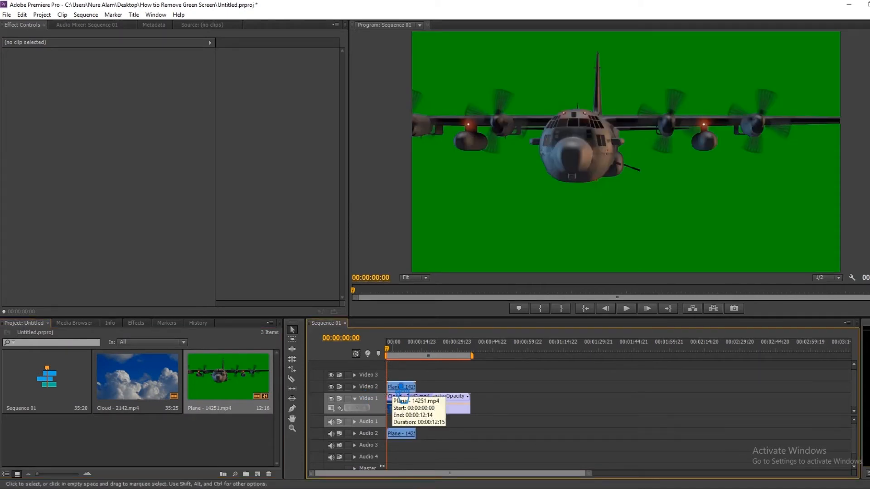
Step: Shorten the sequence's work area to the end of the plane clip at 00:00:12:15 and save the project
key("equal")
key("equal")
key("equal")
left_click_drag(390, 351, 635, 373)
key("minus")
key("minus")
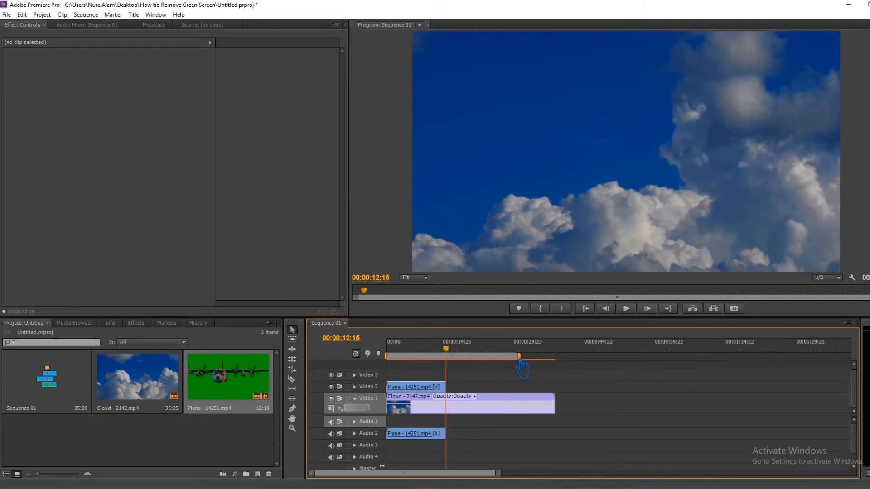
key("ctrl+s")
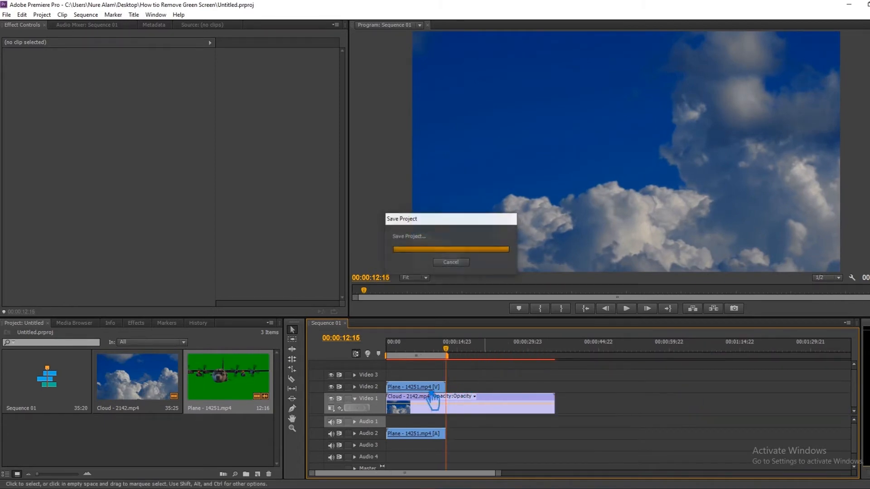
Step: Apply the Ultra Key effect to the plane clip on Video 2 and sample the green background as its Key Color
left_click_drag(450, 351, 407, 362)
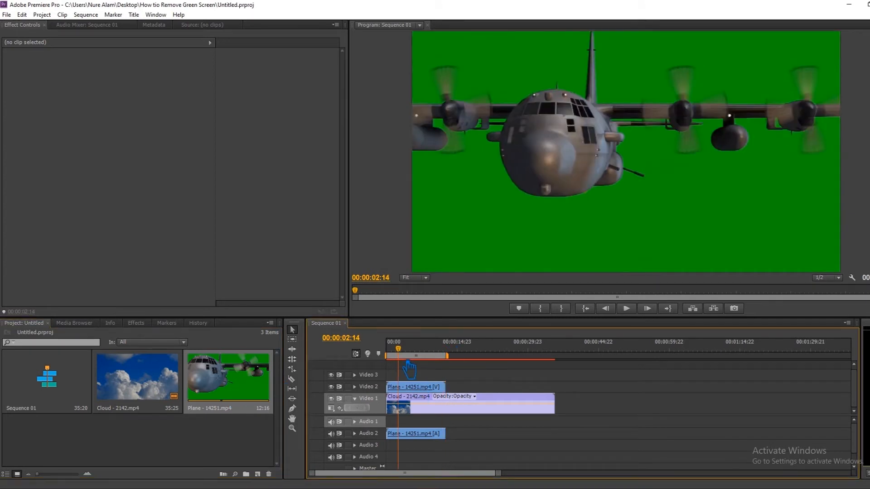
left_click(136, 323)
left_click(59, 337)
type("ultra")
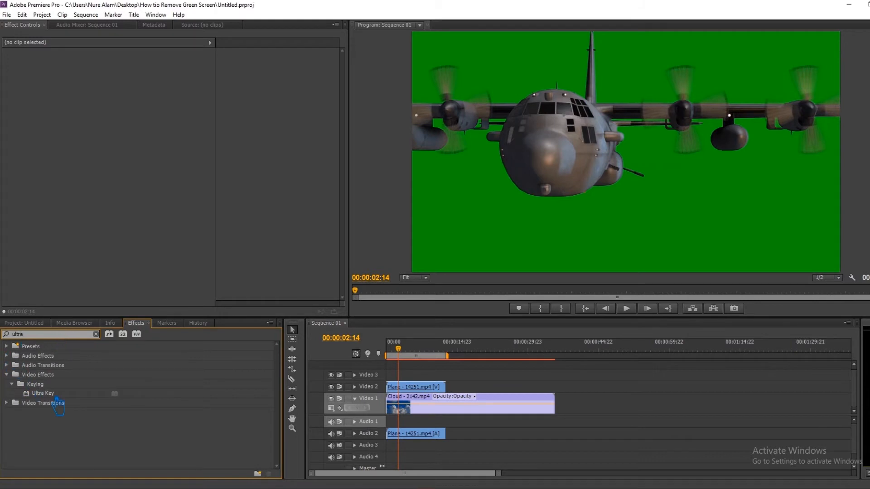
left_click(55, 397)
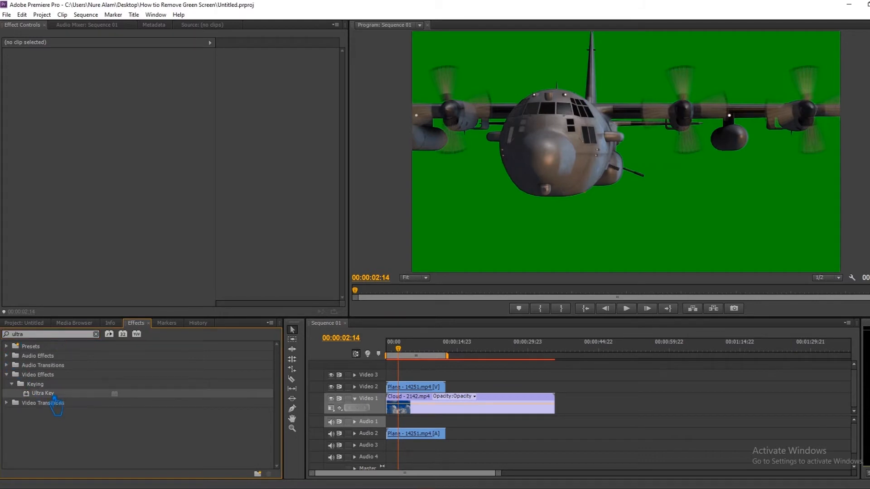
left_click_drag(54, 398, 414, 388)
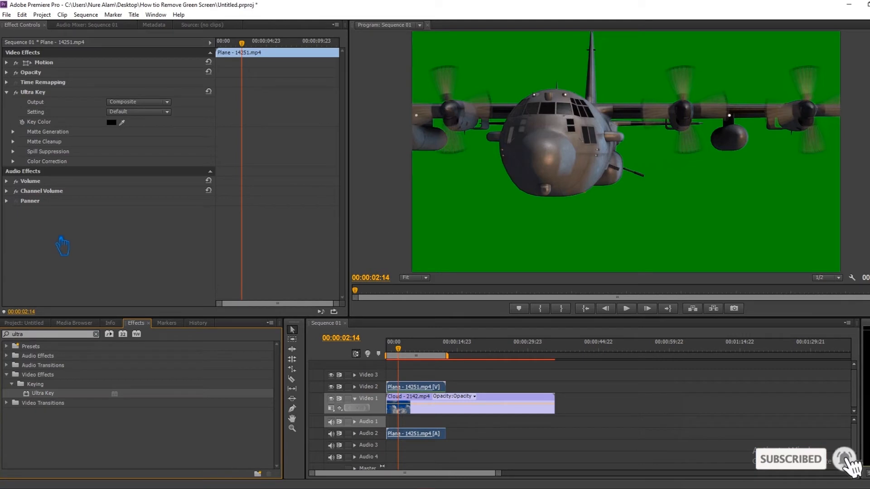
left_click_drag(122, 123, 567, 231)
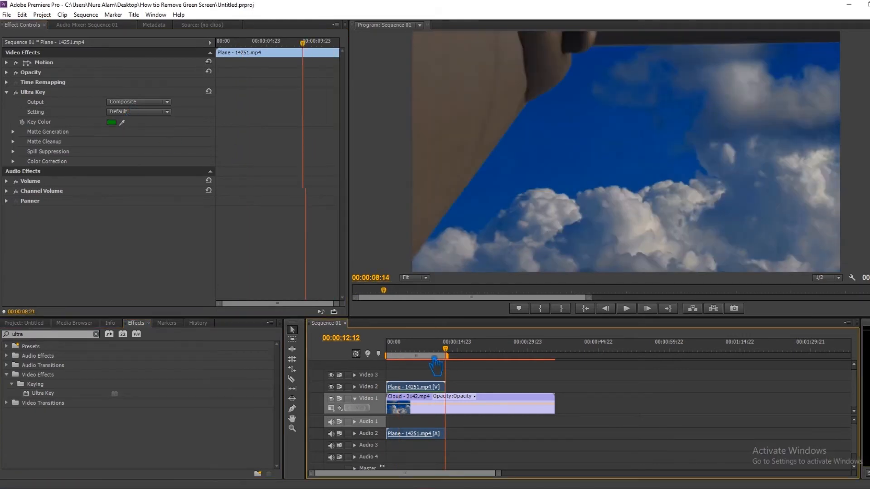
Step: Play the sequence from the start and scrub through it to examine the keyed plane against the clouds
left_click_drag(434, 356, 383, 366)
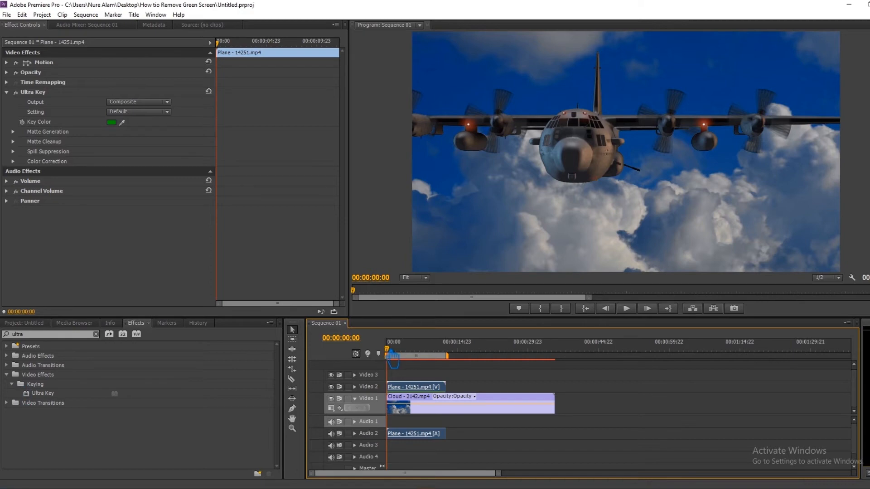
key("space")
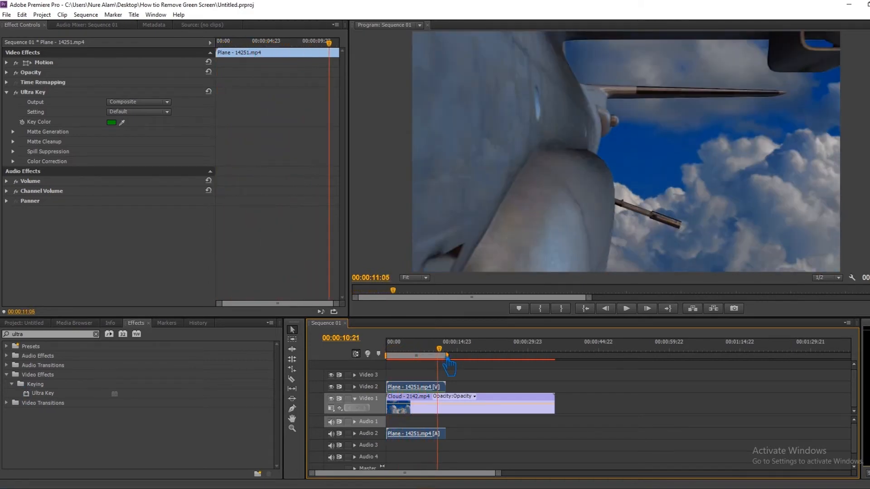
mouse_move(452, 363)
left_mouse_down()
mouse_move(418, 370)
mouse_move(439, 371)
left_mouse_up()
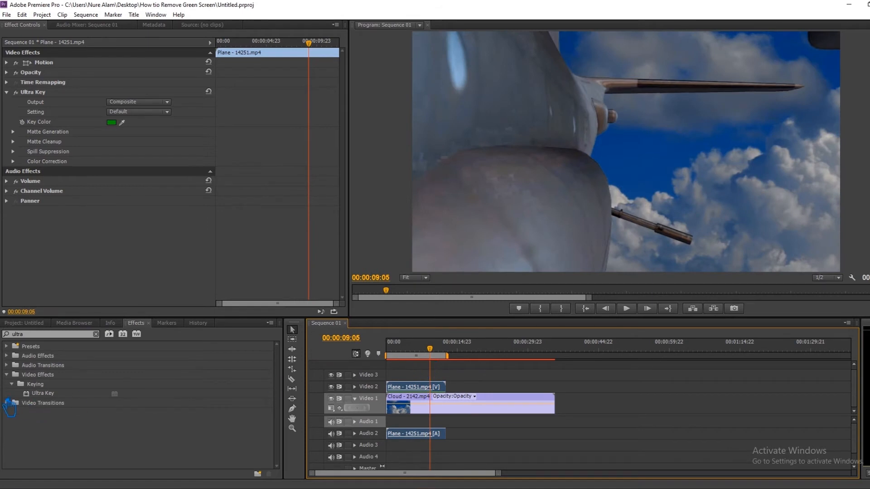
Step: Keep the plane clip's Ultra Key Output on Composite and expand its Matte Generation settings
left_click(46, 394)
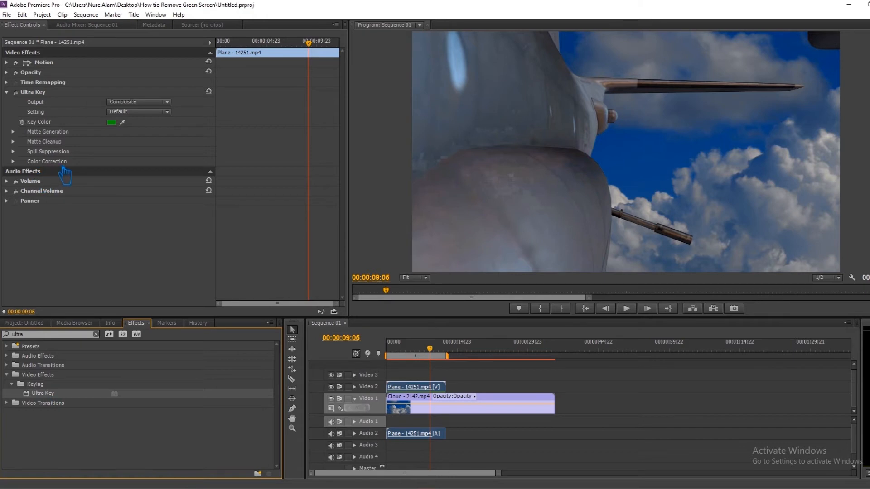
left_click(39, 98)
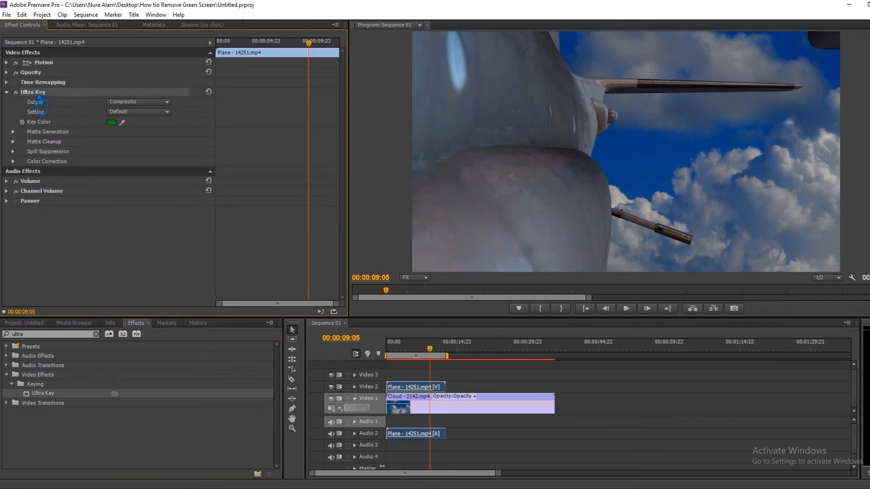
left_click(141, 103)
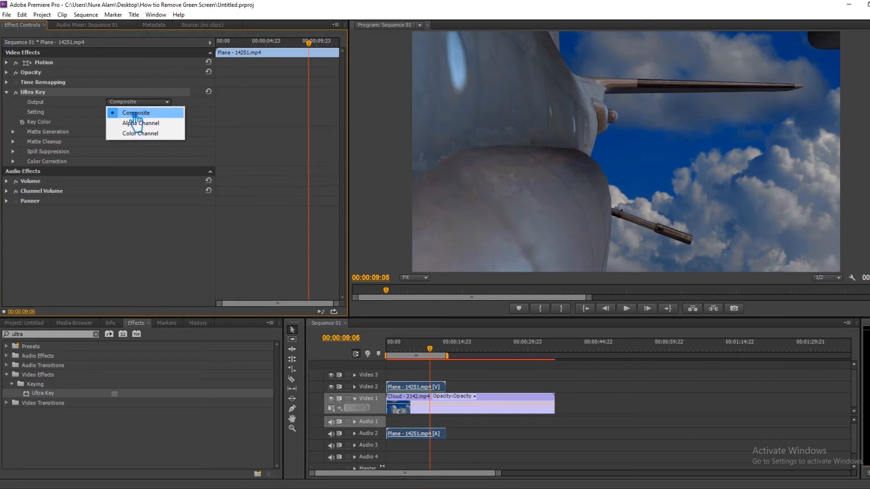
left_click(129, 114)
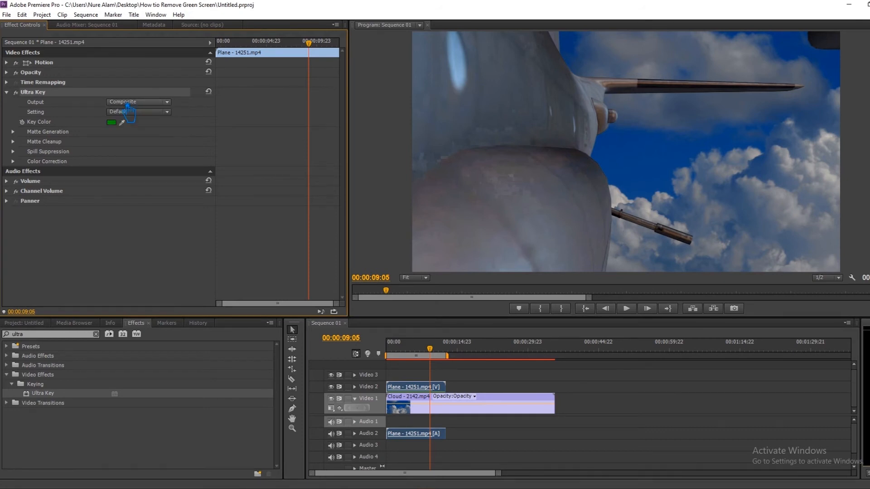
left_click(14, 132)
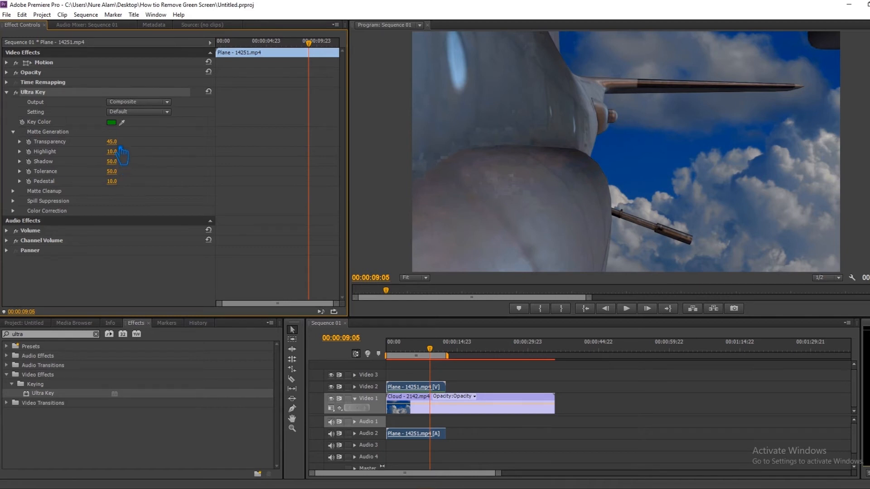
Step: Try raising Ultra Key's Transparency to 73 and undo the change
left_click_drag(130, 154, 148, 156)
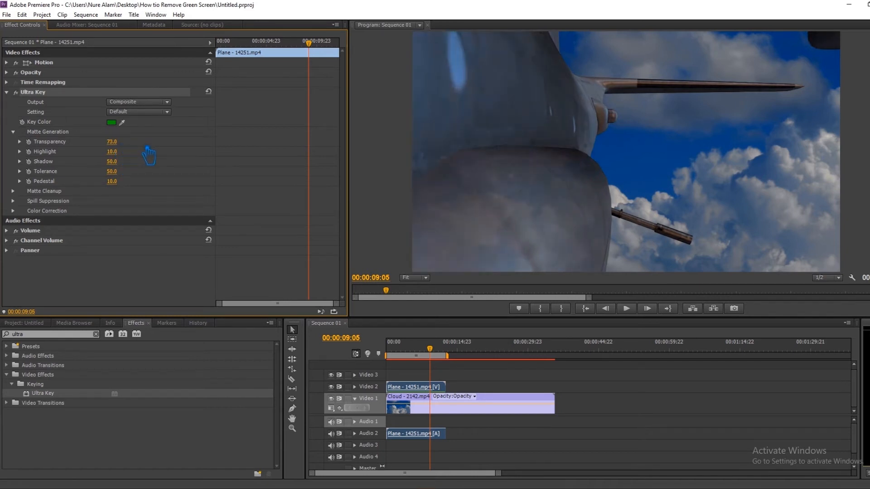
key("ctrl+z")
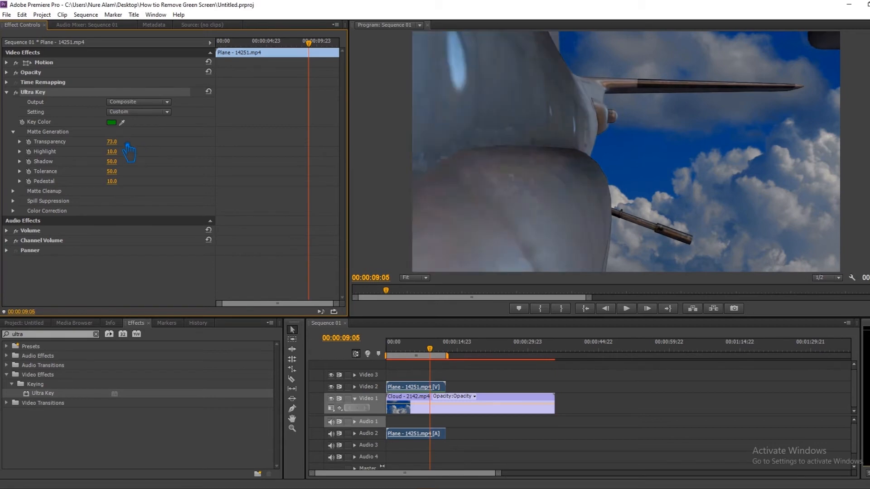
left_click(126, 144)
key("Return")
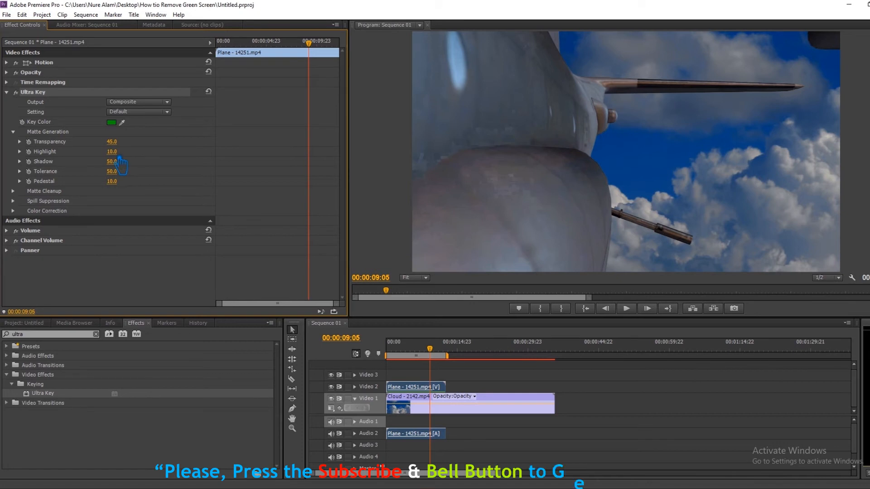
Step: Set Ultra Key's Matte Generation Highlight to 0 and Shadow to 58 for the plane clip
left_click_drag(120, 156, 198, 180)
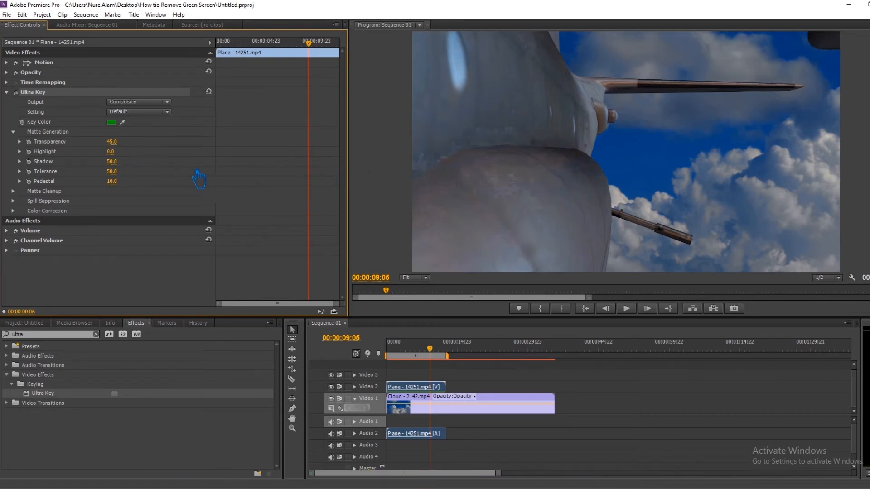
mouse_move(131, 179)
left_mouse_down()
mouse_move(282, 178)
mouse_move(145, 178)
left_mouse_up()
left_click_drag(119, 163, 169, 190)
Step: Try an Ultra Key Hue of -180, undo it, and set the plane's Color Correction to Hue 27 and Saturation 5
left_click(18, 212)
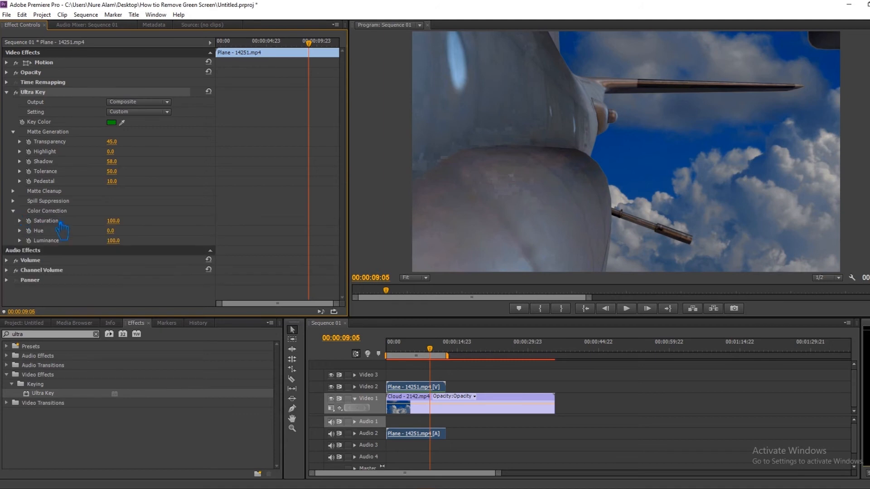
left_click_drag(120, 235, 43, 250)
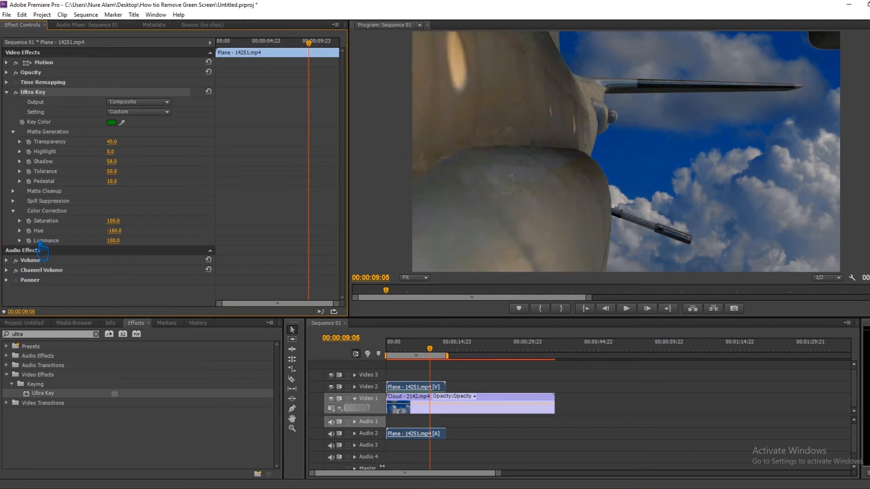
key("ctrl+z")
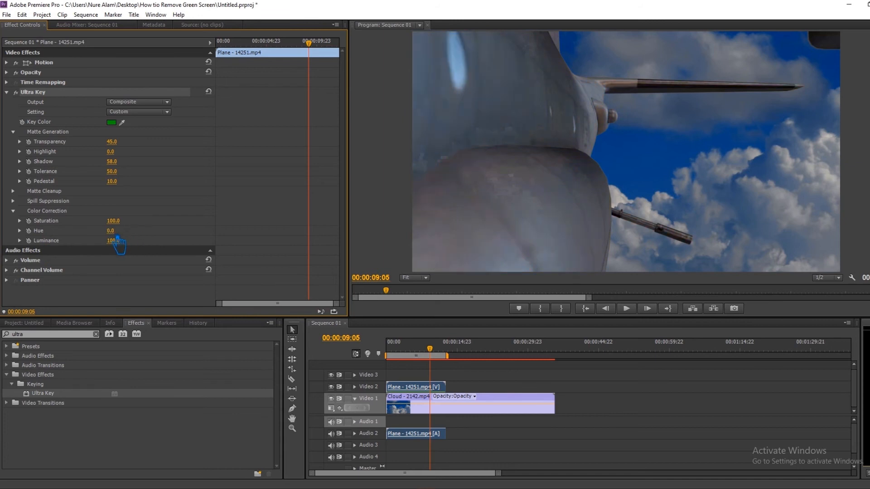
left_click_drag(120, 235, 131, 237)
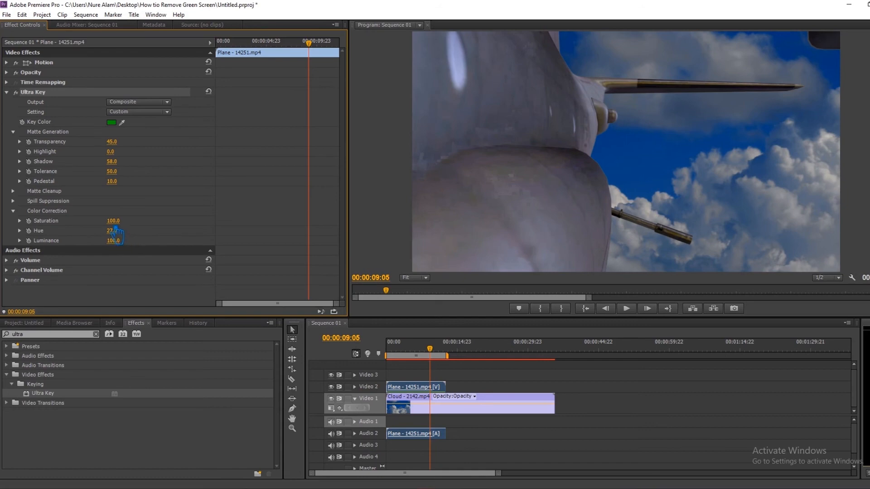
left_click_drag(114, 221, 71, 229)
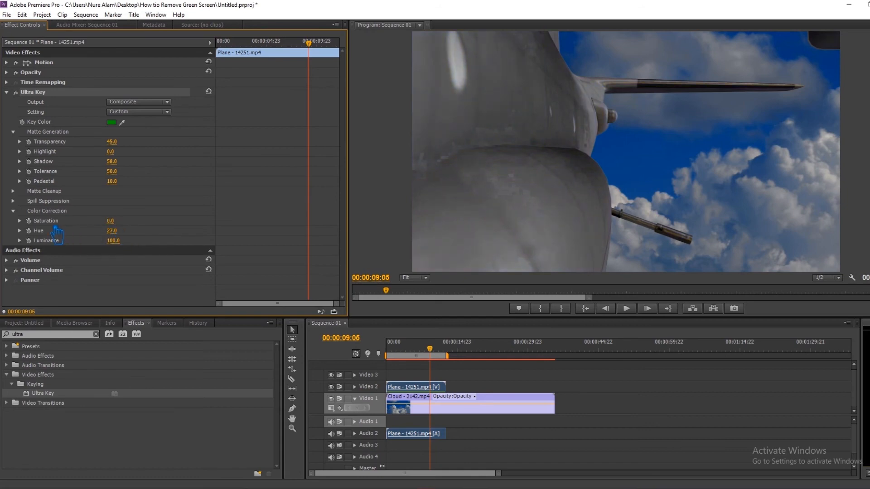
left_click_drag(48, 229, 67, 228)
Step: Play the adjusted composite from the start of the sequence past the plane clip's end and save the project
left_click(427, 356)
left_click_drag(428, 356, 383, 352)
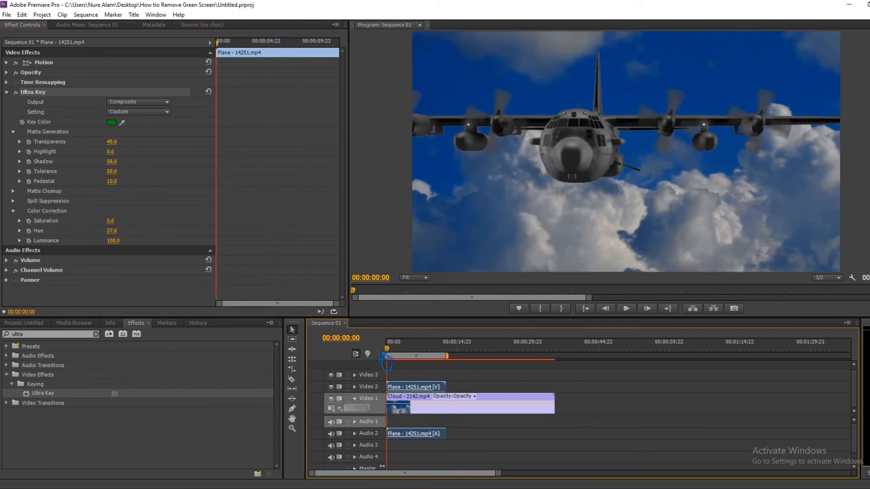
left_click(627, 309)
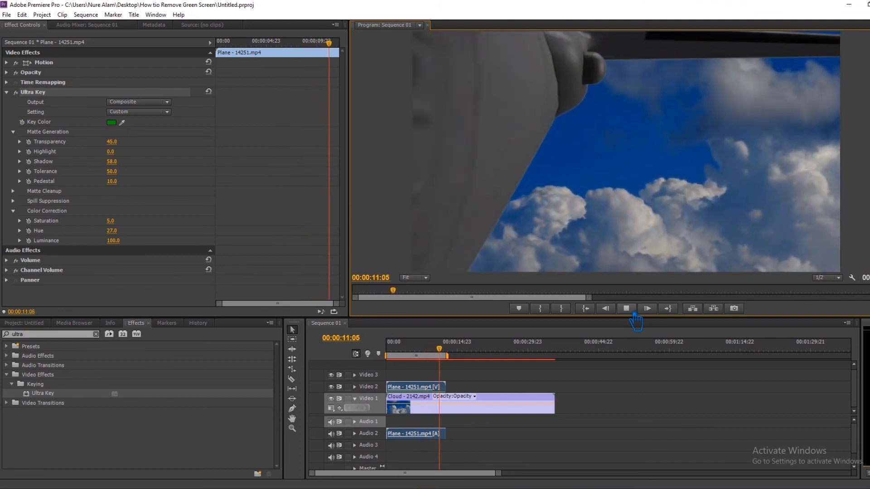
left_click(633, 315)
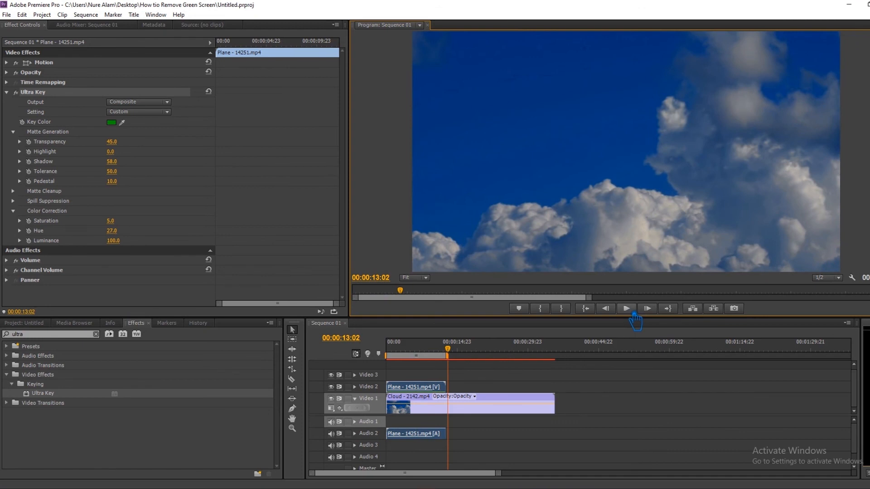
key("ctrl+s")
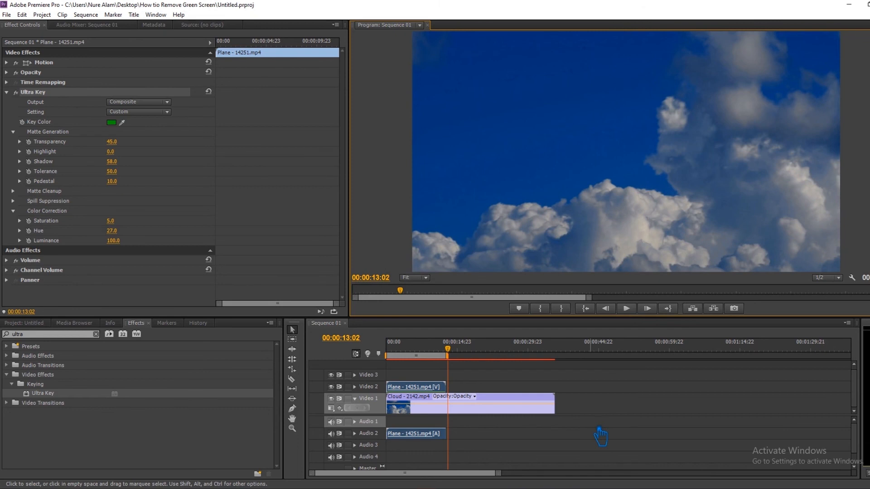